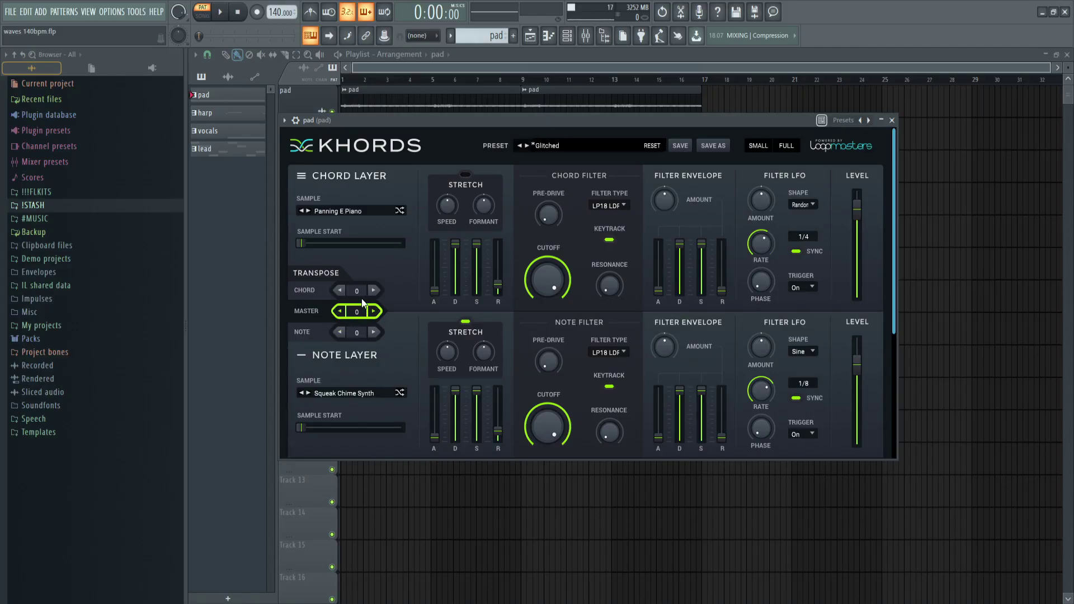
Step: Open the pad pattern's notes in the piano roll and check the two C#5 notes
click(652, 145)
key(F7)
drag(701, 335, 358, 213)
key(ctrl+a)
click(623, 247)
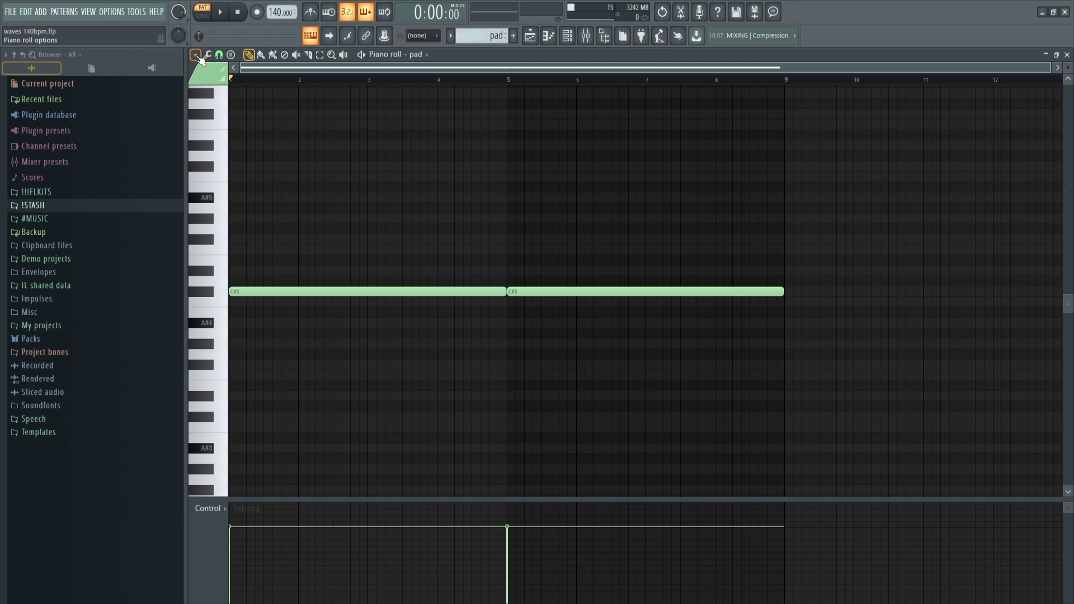
Step: Highlight the C# Minor Natural (Aeolian) scale on the piano roll keyboard
click(196, 55)
mouse_move(210, 132)
mouse_move(322, 147)
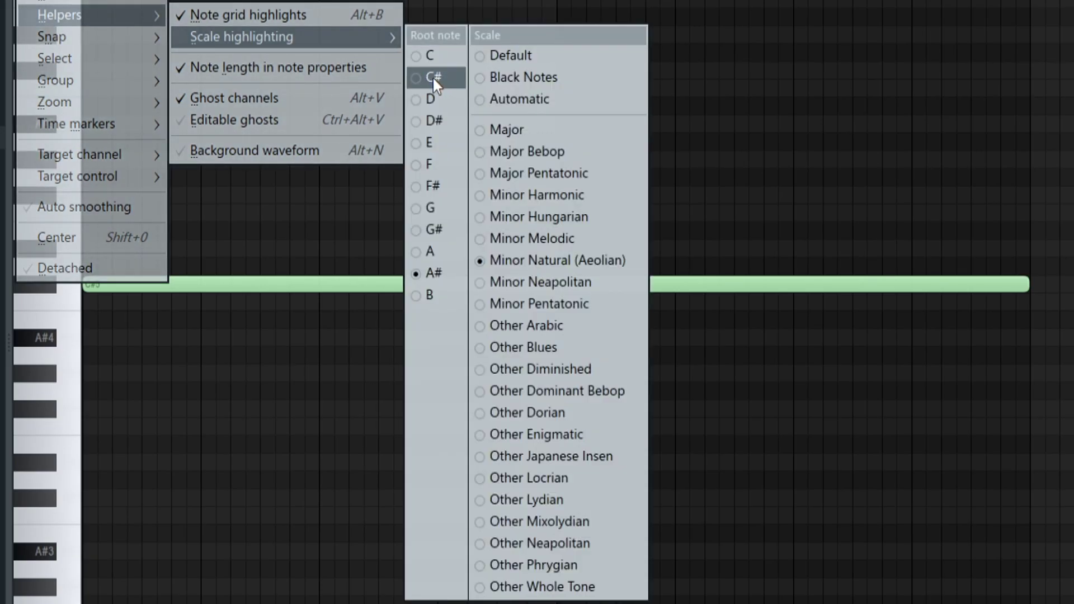
click(432, 76)
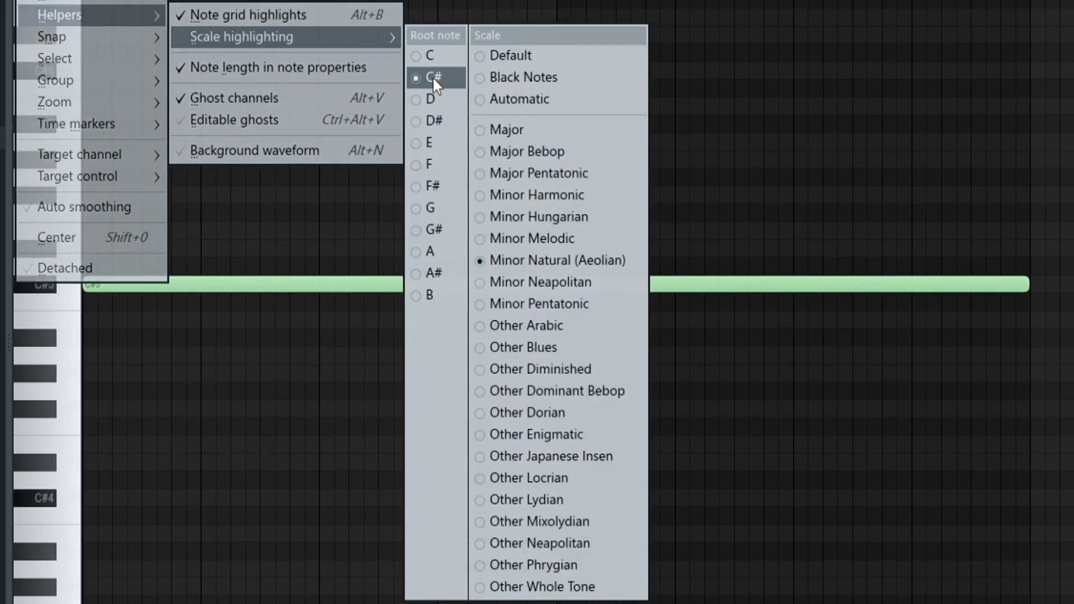
click(537, 260)
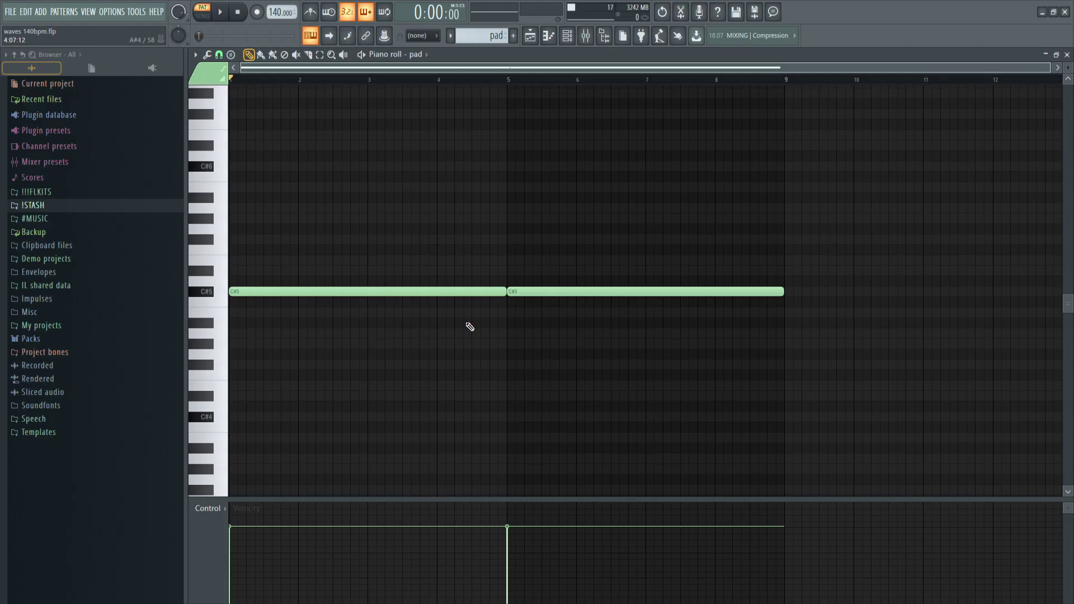
Step: Select the two pad notes and play the pad pattern, then stop playback
scroll(305, 268, up, 3)
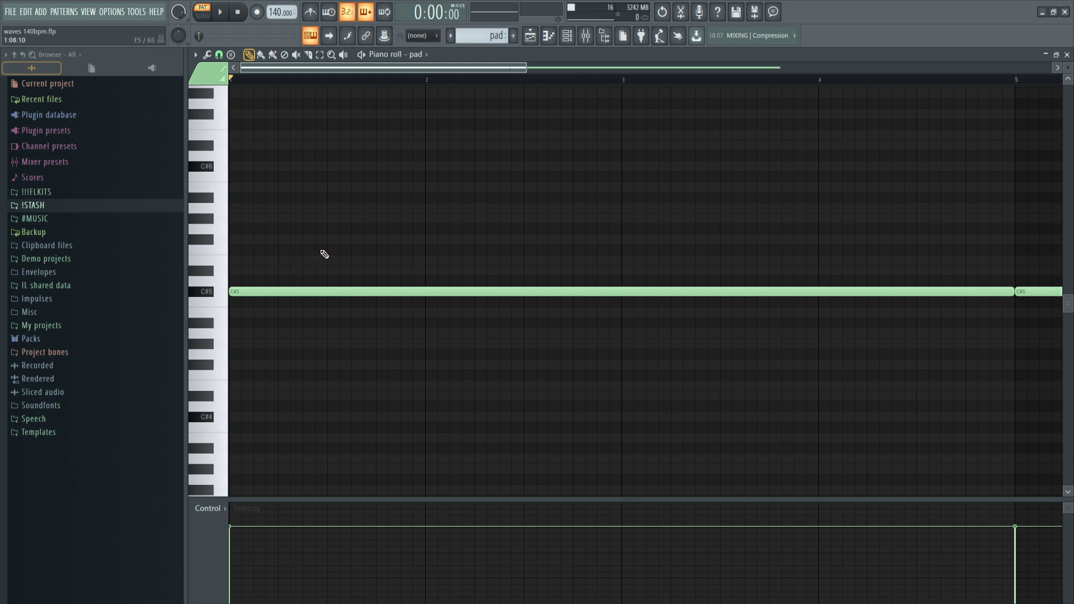
scroll(311, 254, down, 3)
drag(343, 326, 565, 247)
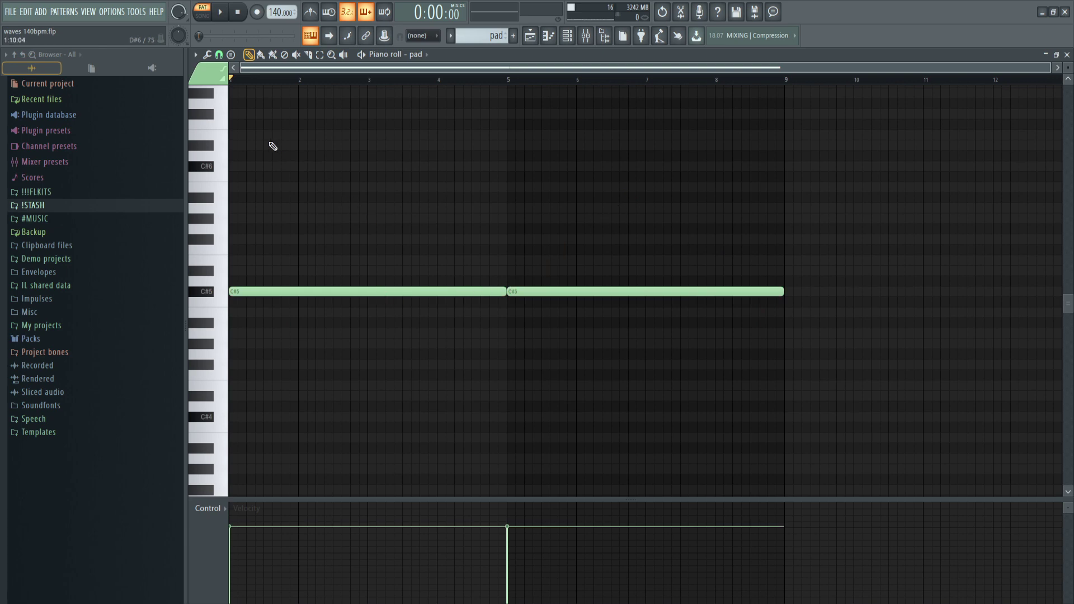
key(space)
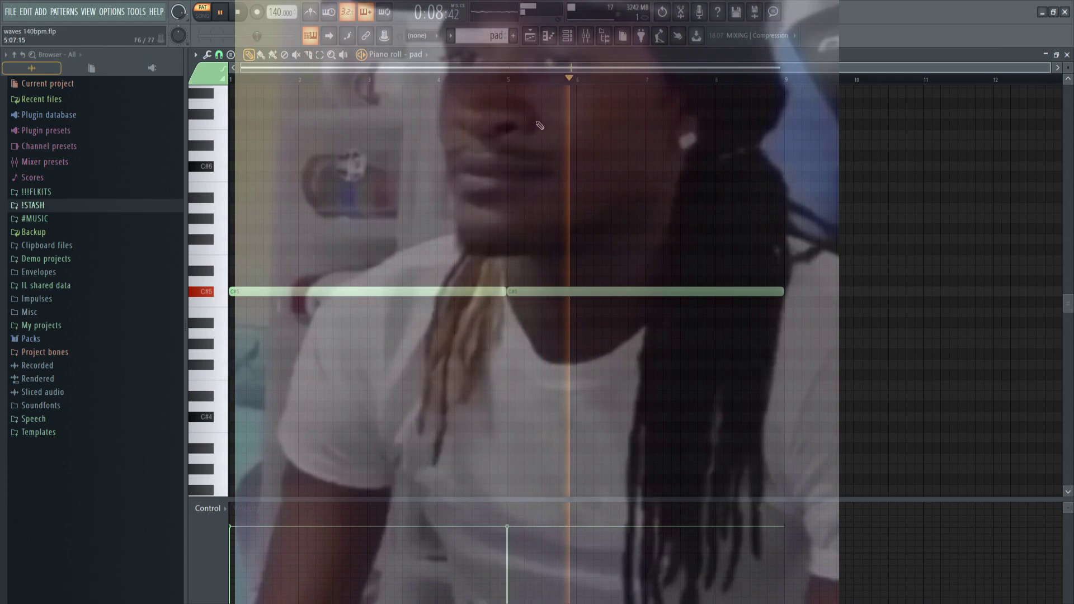
key(space)
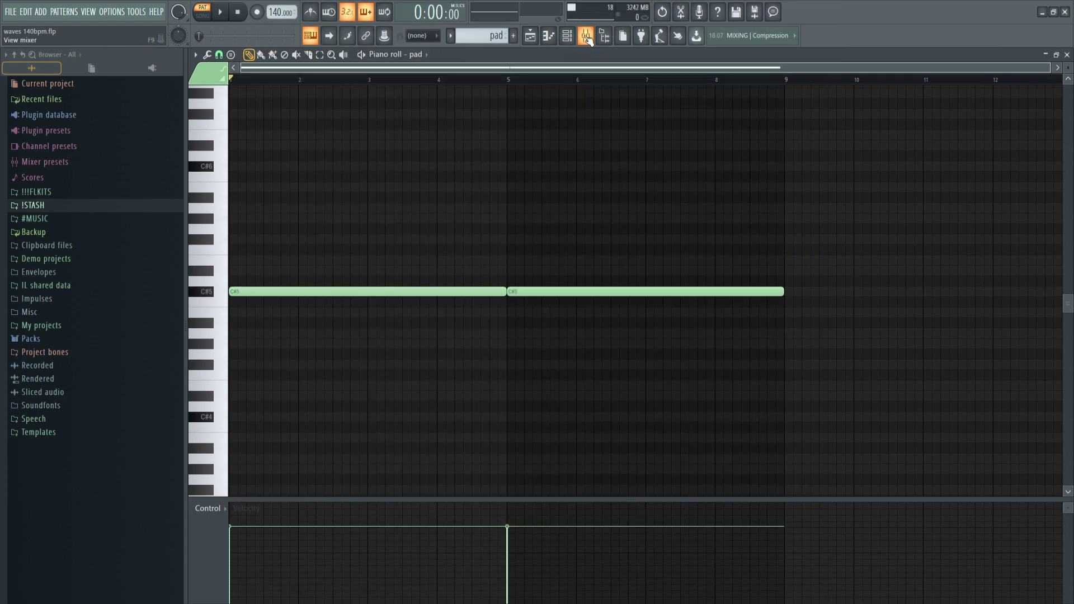
click(586, 37)
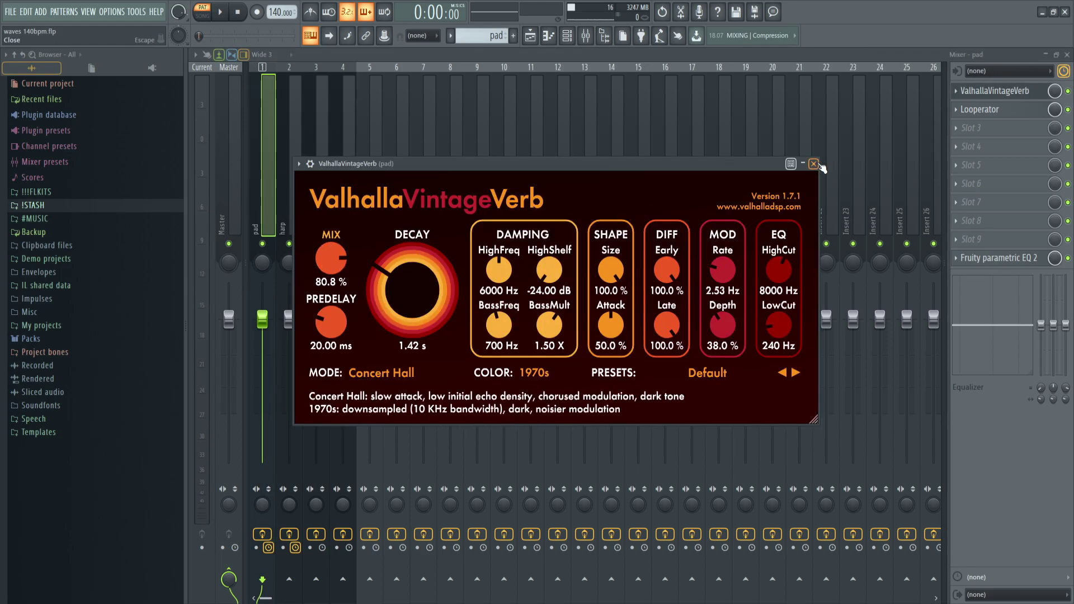
click(813, 164)
click(987, 110)
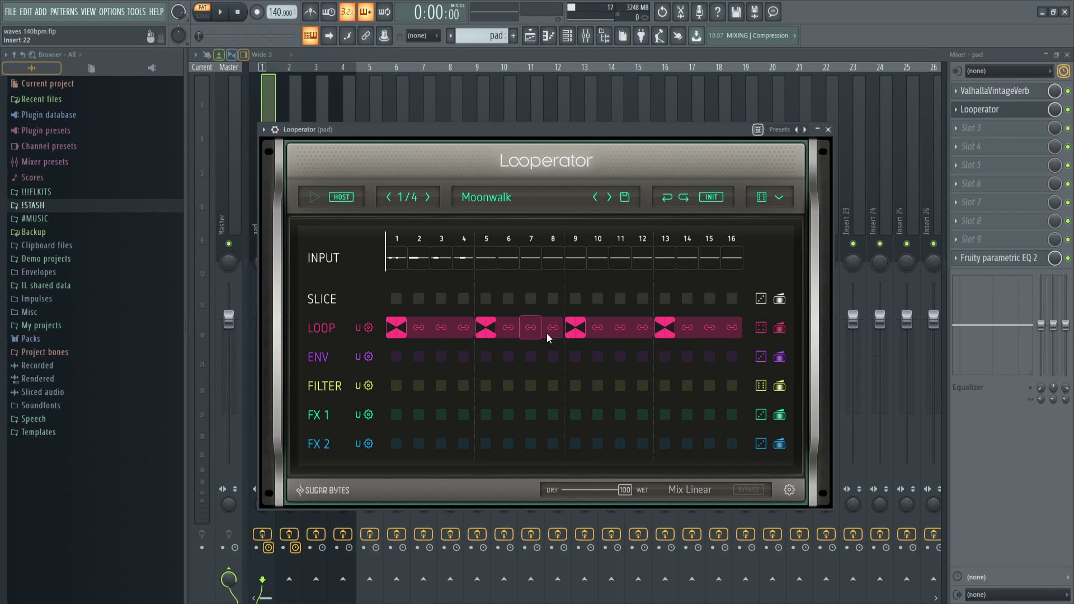
click(987, 109)
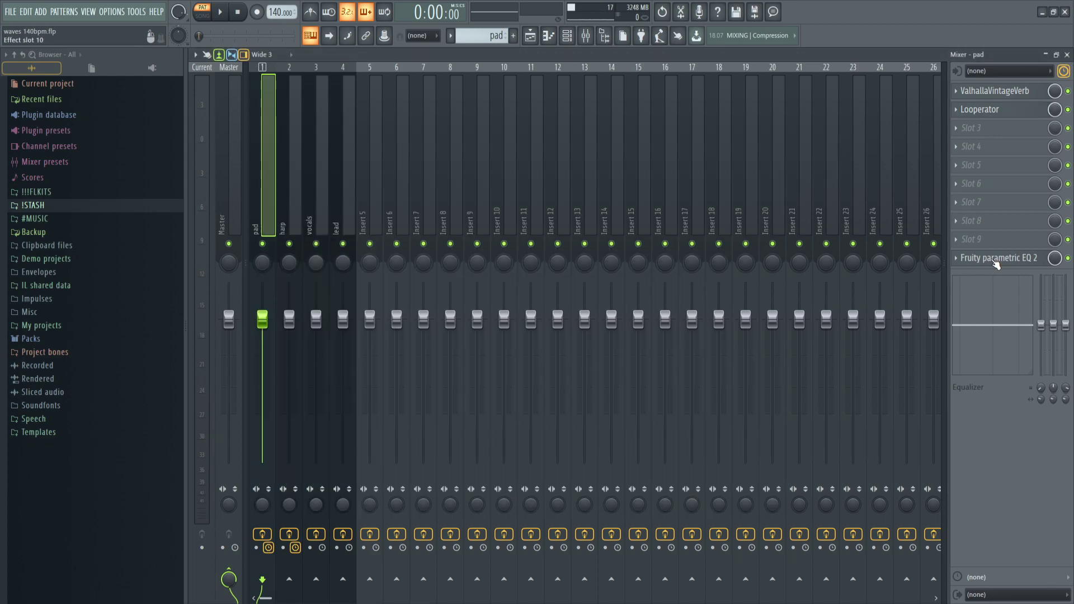
click(996, 261)
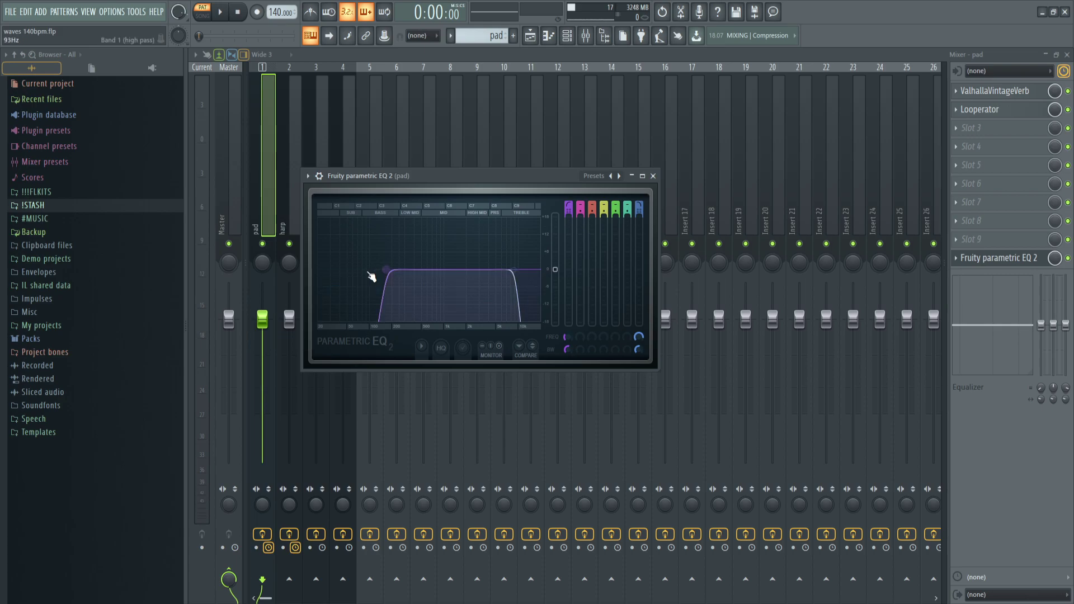
key(F7)
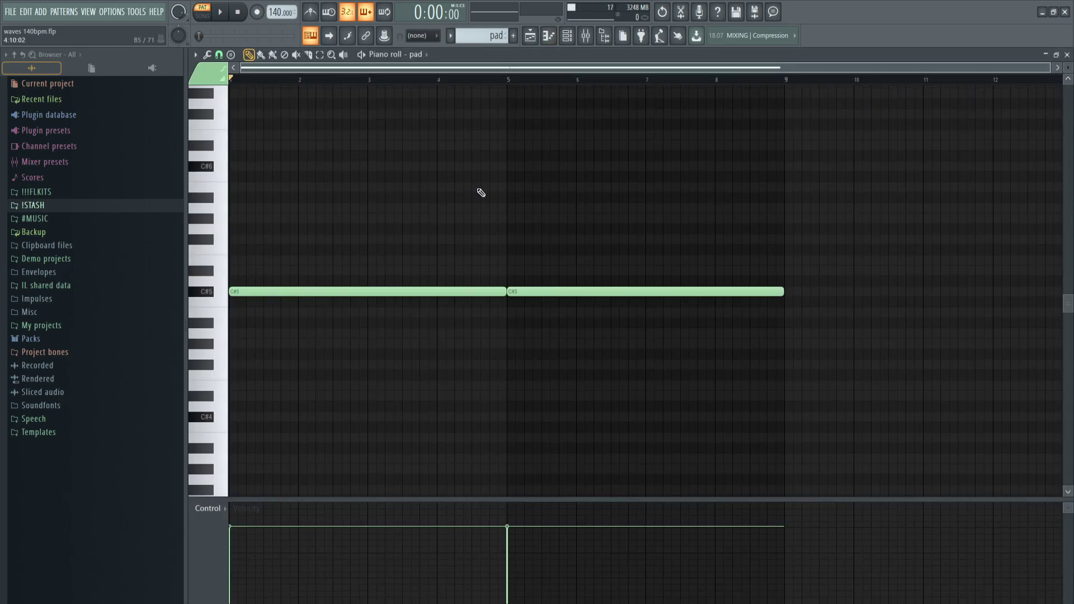
key(space)
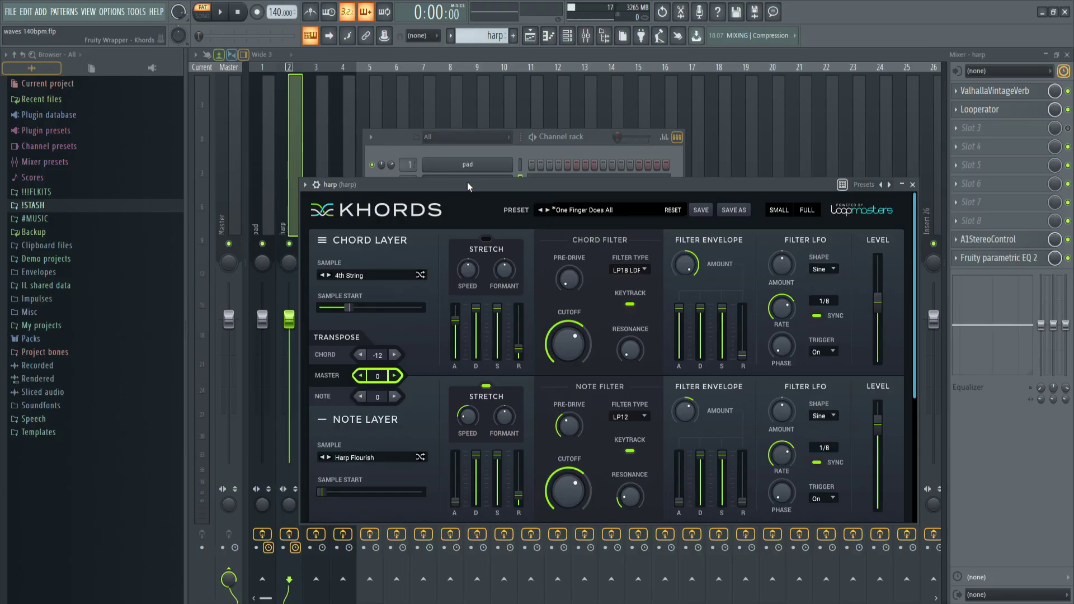
Step: Move the harp's Khords window, set to One Finger Does All, higher on screen
drag(467, 186, 467, 158)
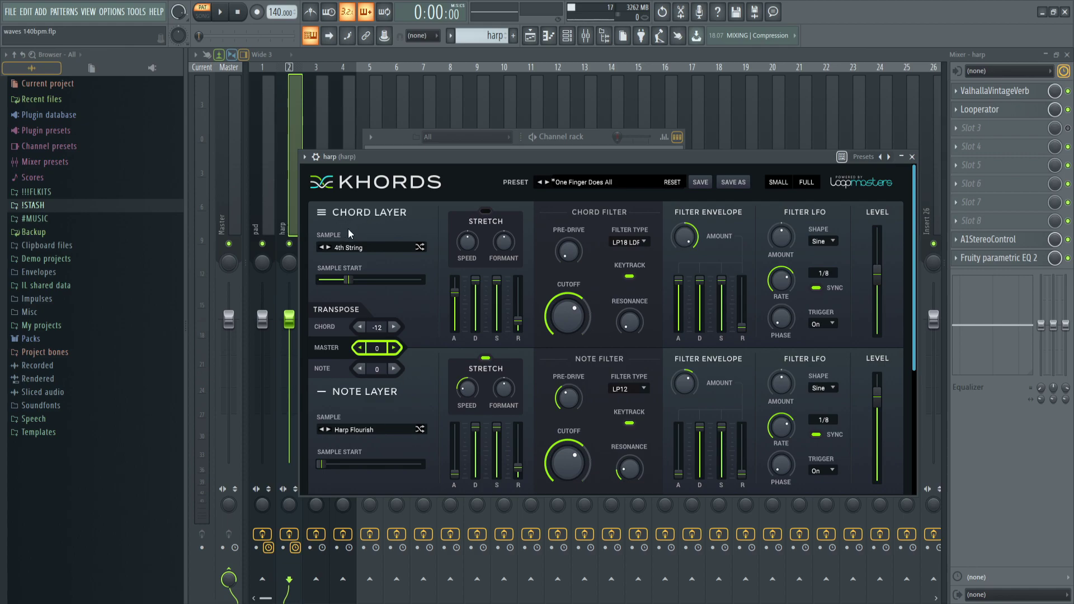
Step: Open the harp pattern's notes, inspect its C#5 and B4 notes, and play it
key(F7)
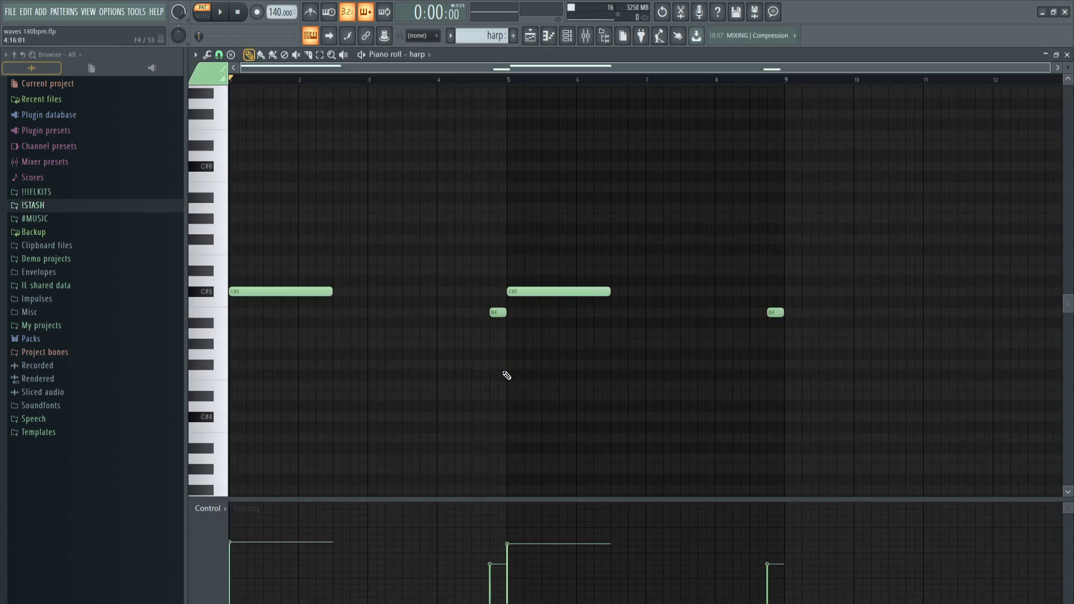
drag(613, 278, 487, 313)
drag(514, 246, 613, 328)
click(553, 262)
key(space)
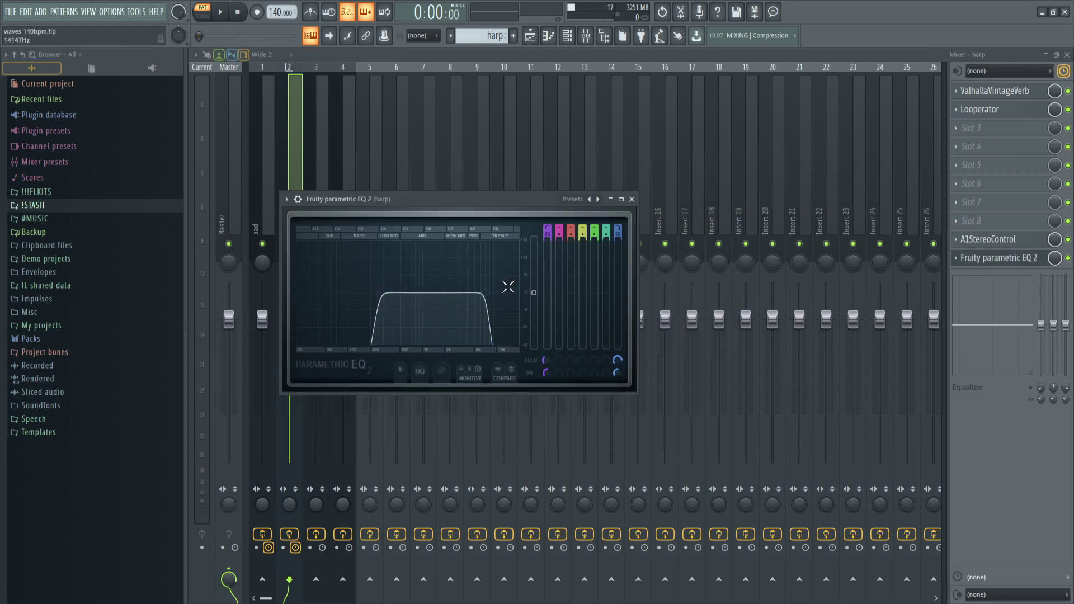
Step: Raise the harp EQ's band 7 low-pass cutoff and play the harp pattern
drag(442, 293, 493, 298)
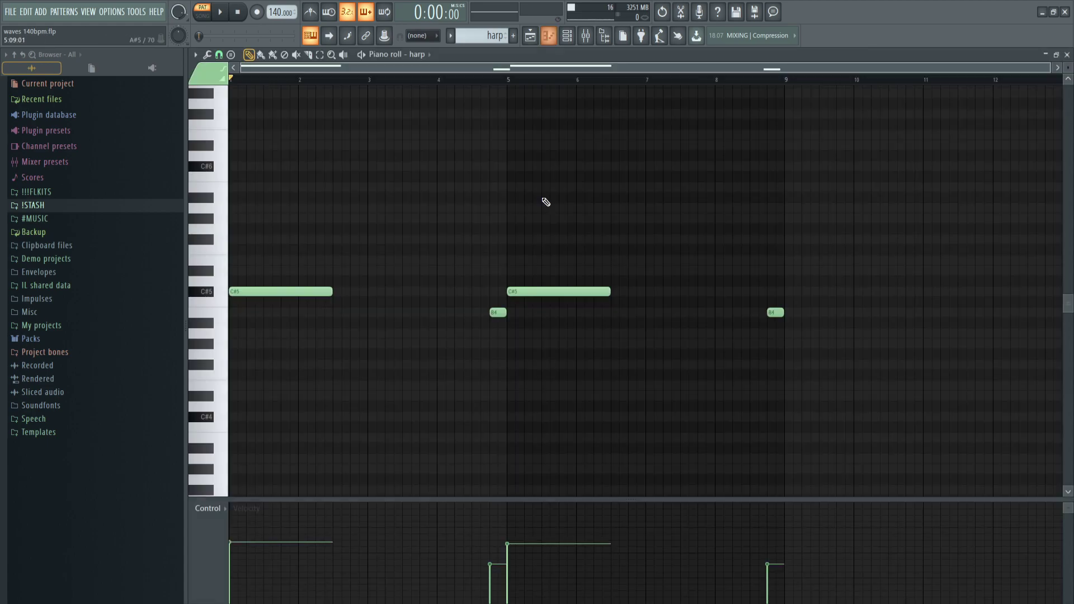
key(space)
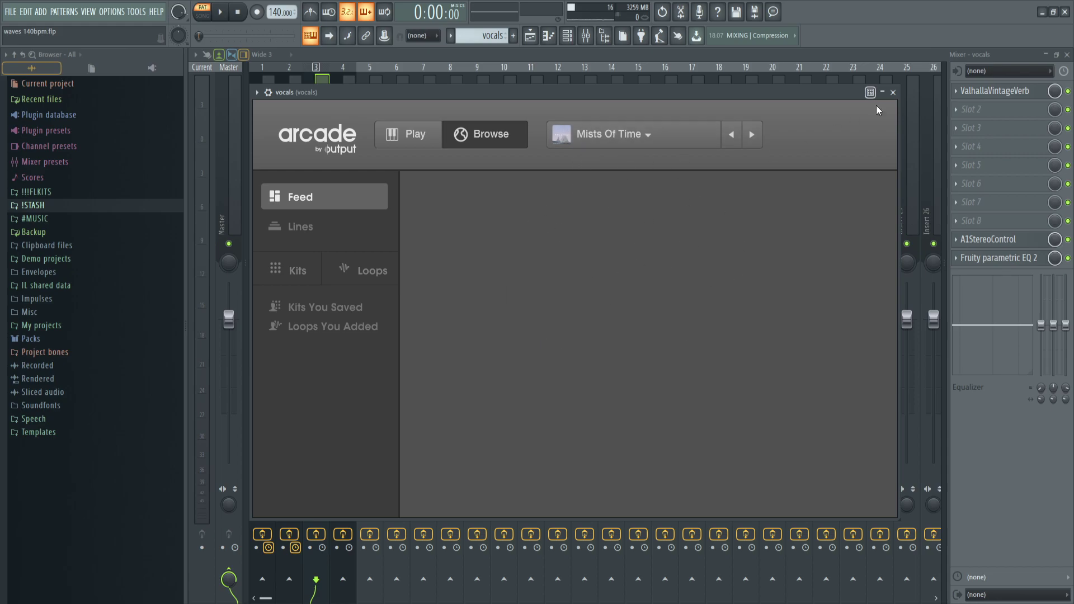
Step: Play the vocals' C6 note, then open the vocals ValhallaVintageVerb at 100% mix, 2.54 s decay
key(F7)
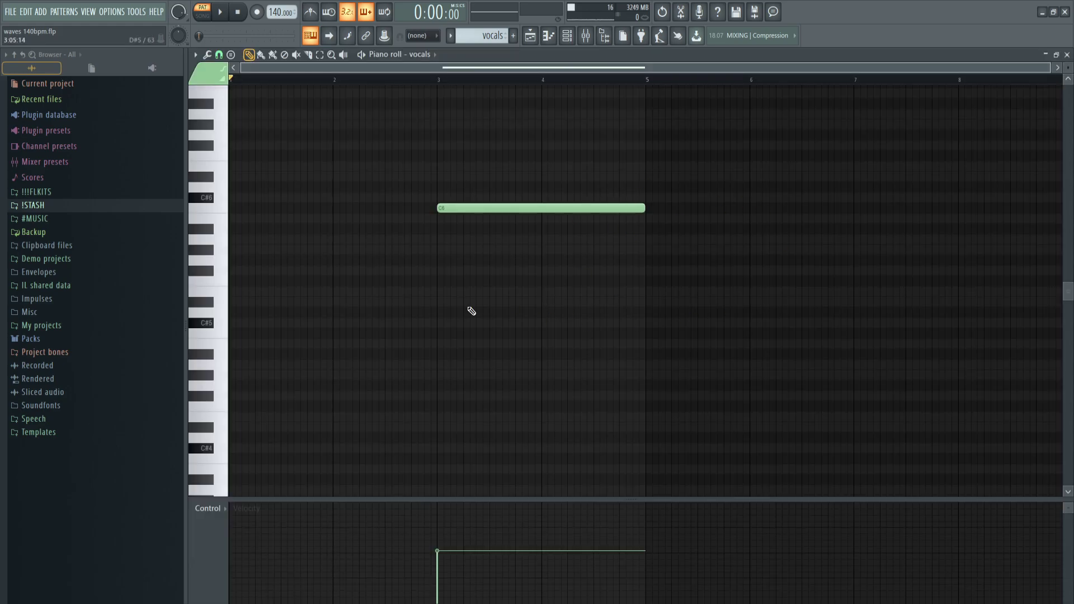
key(space)
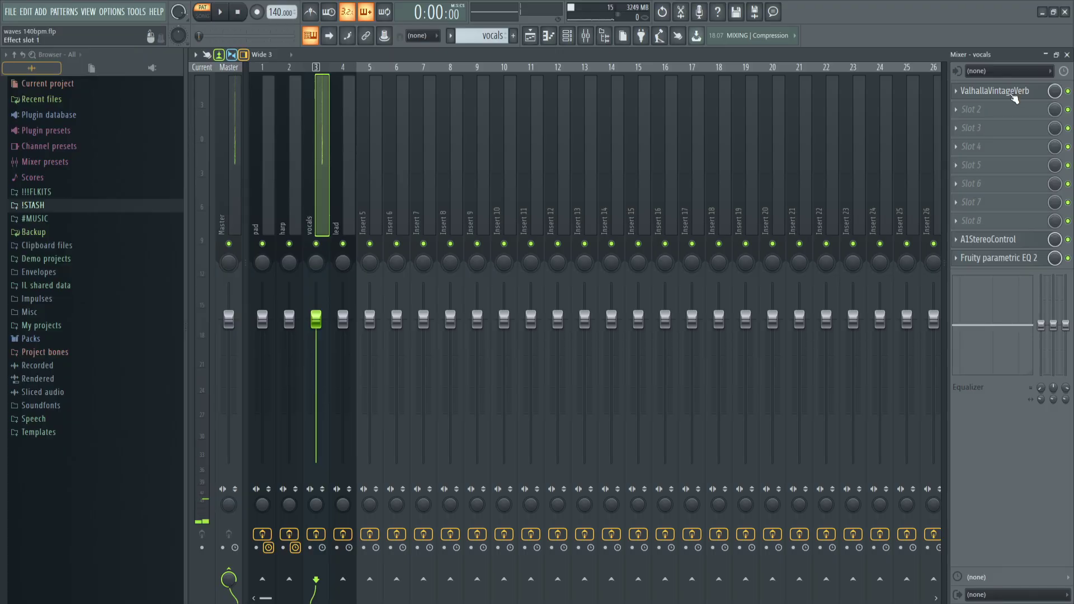
click(1013, 94)
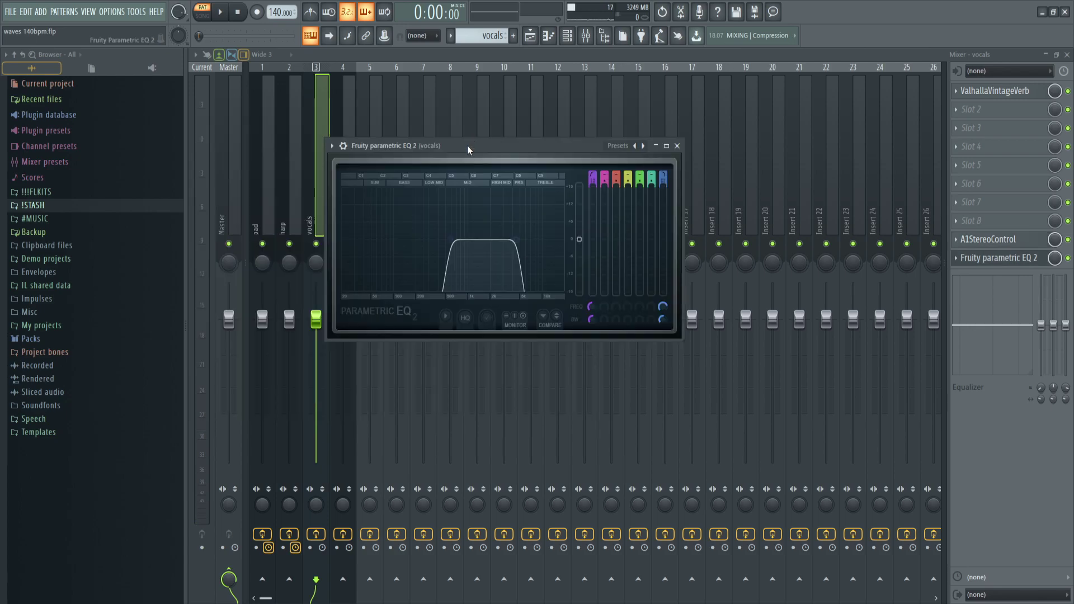
Step: Move the vocals EQ window aside, then open and play the vocals' single C#6 note
drag(467, 150, 516, 178)
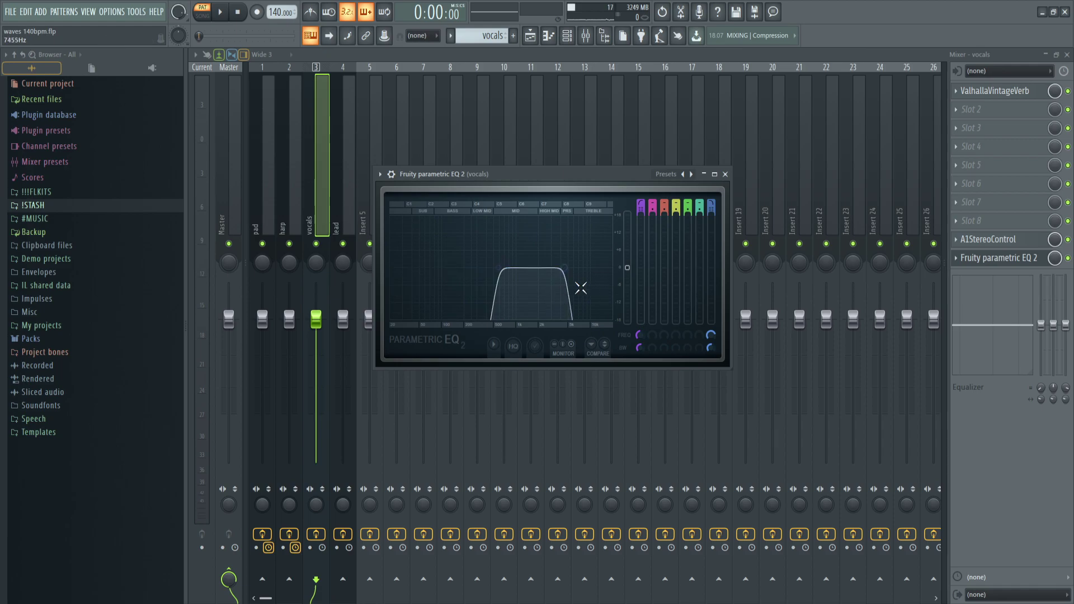
key(F7)
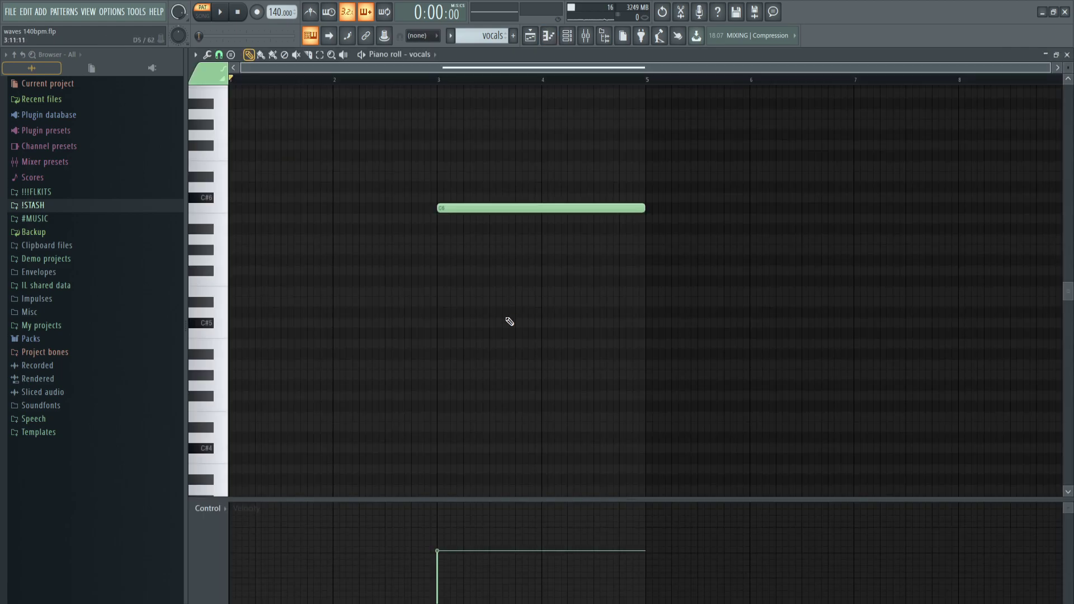
key(space)
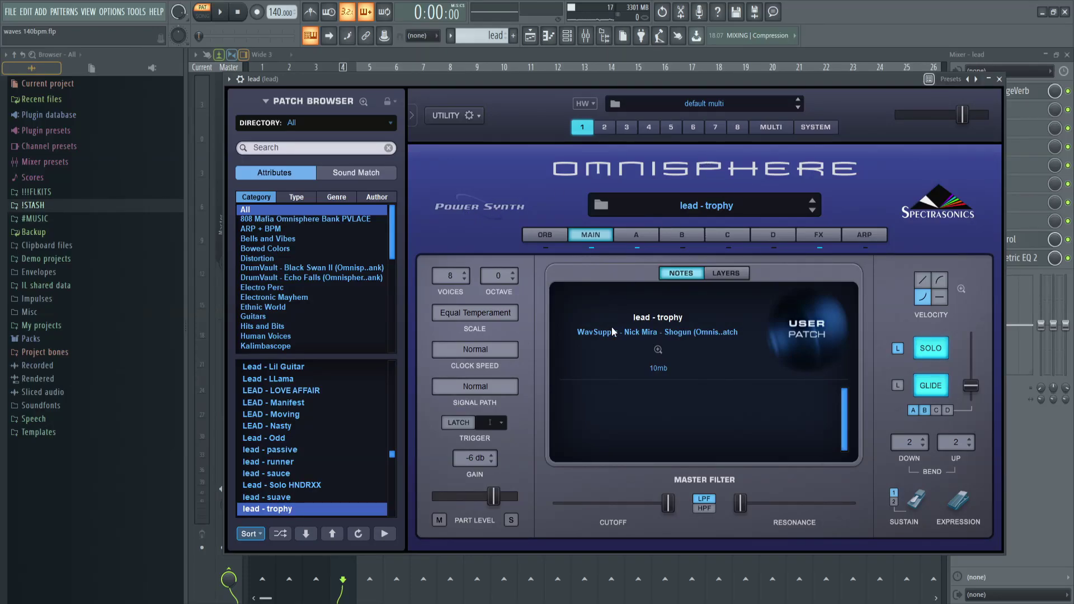
Step: Open the lead melody, select its C#6, B5, F#5 and G#5 notes, deselect, and play
key(F7)
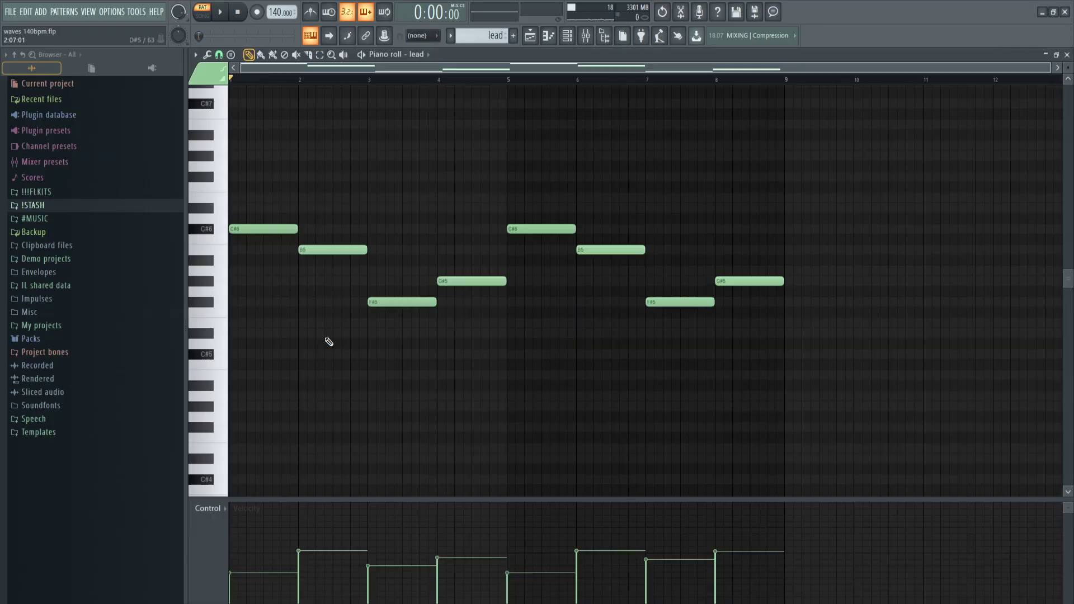
drag(276, 210, 587, 230)
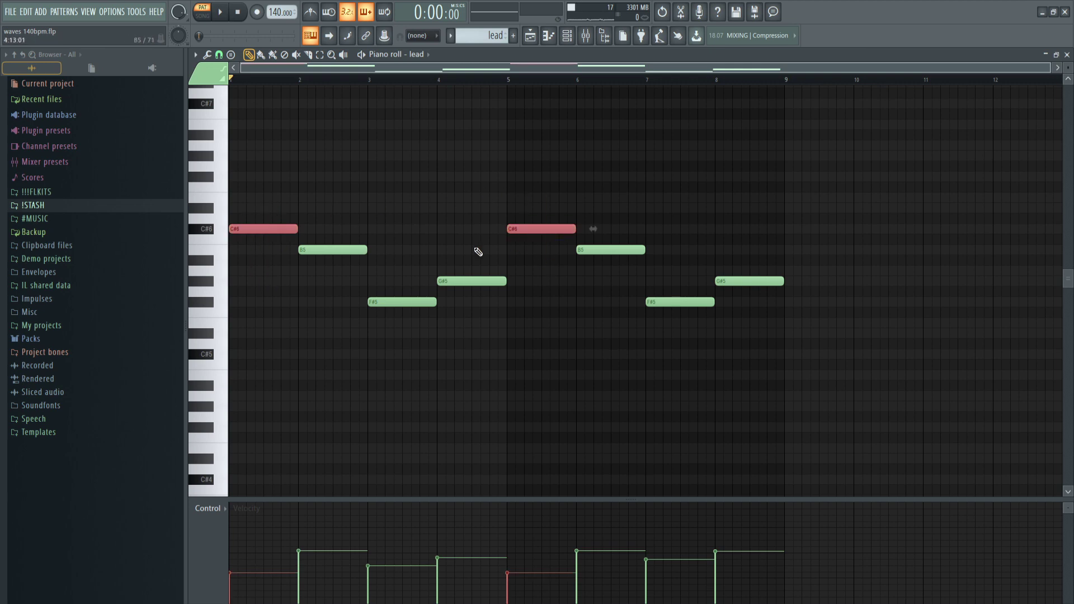
drag(348, 240, 488, 330)
drag(573, 185, 790, 323)
click(727, 281)
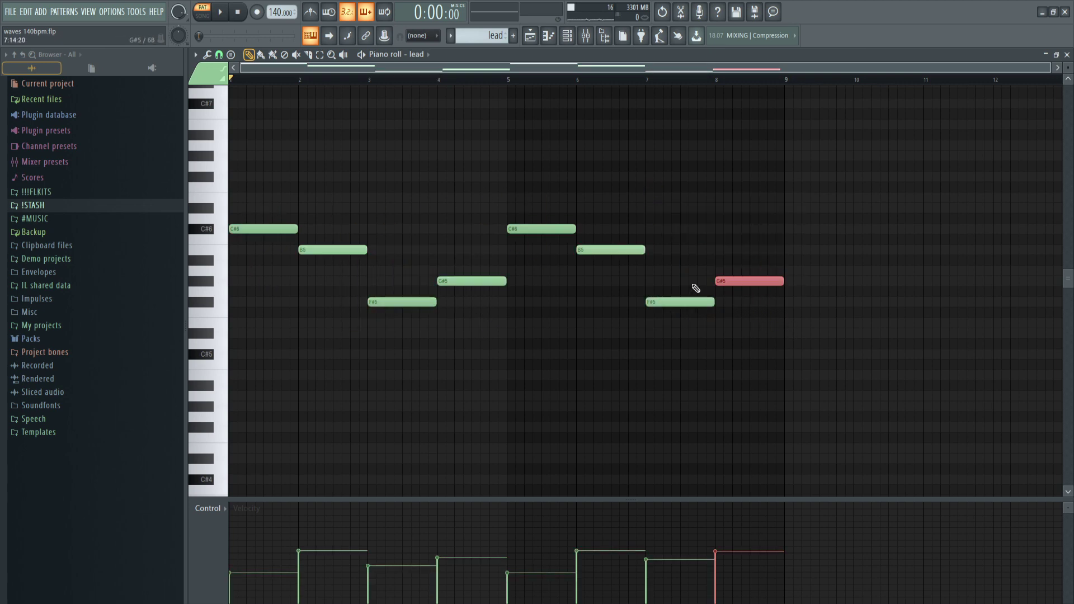
shift+click(470, 281)
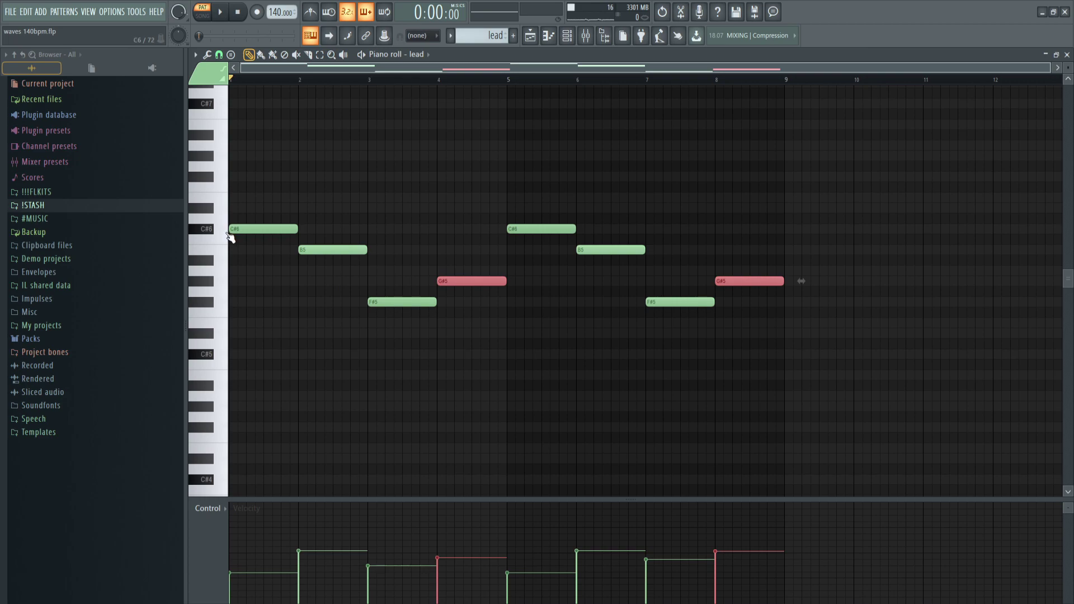
click(258, 229)
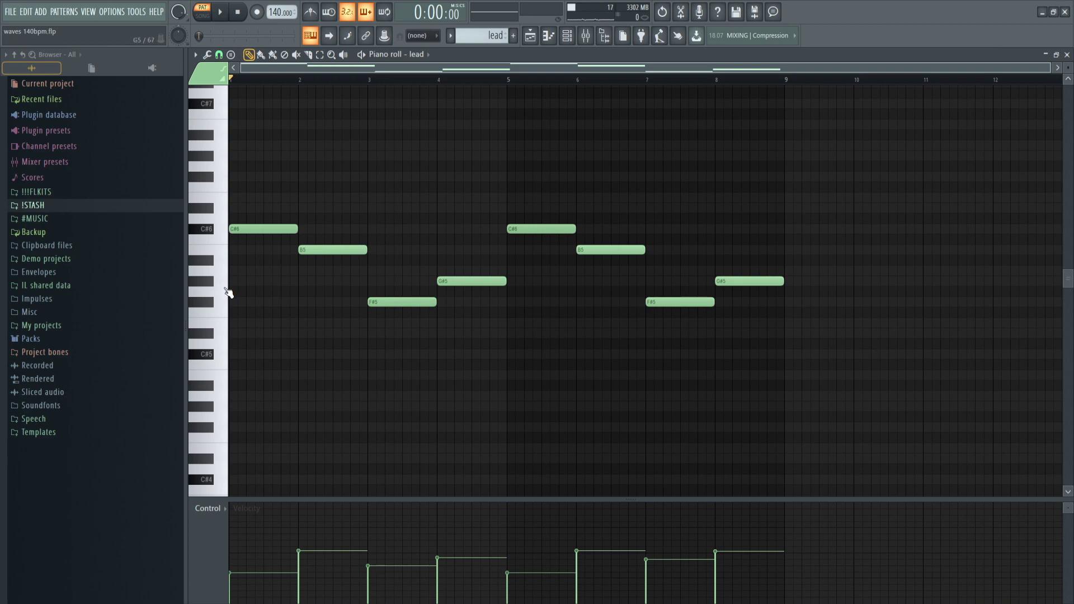
ctrl+scroll(229, 292, up, 2)
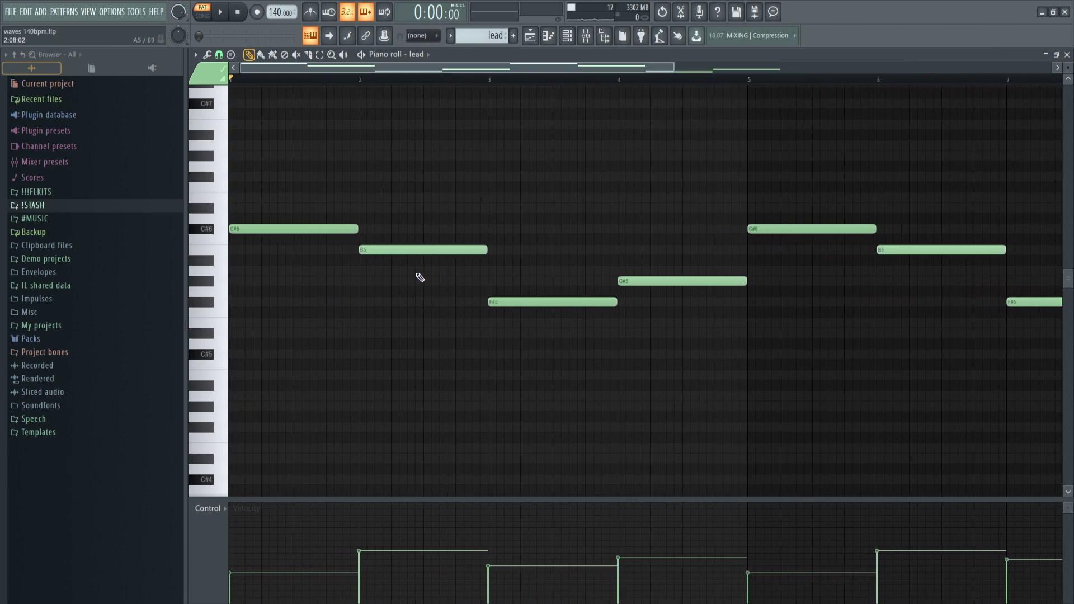
ctrl+scroll(458, 251, down, 2)
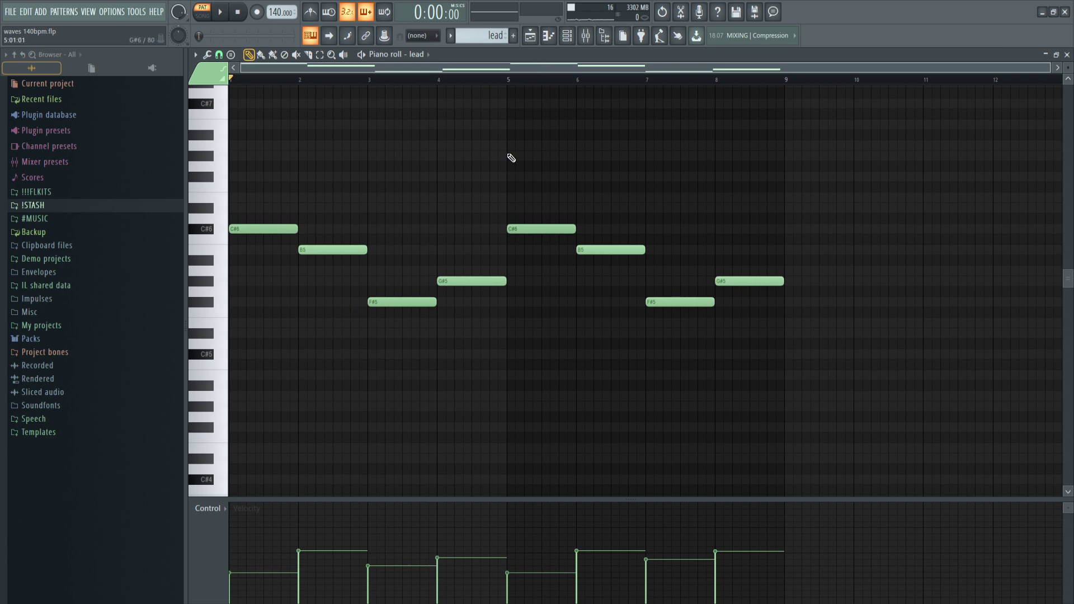
key(space)
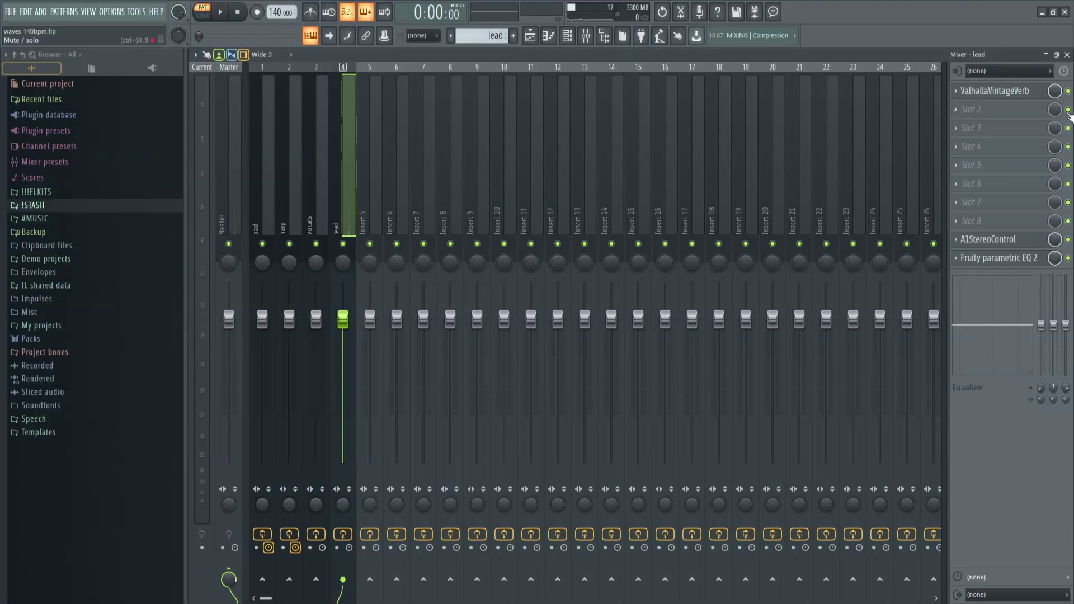
Step: Open the lead's ValhallaVintageVerb settings, then replay the lead melody in the piano roll
click(1010, 93)
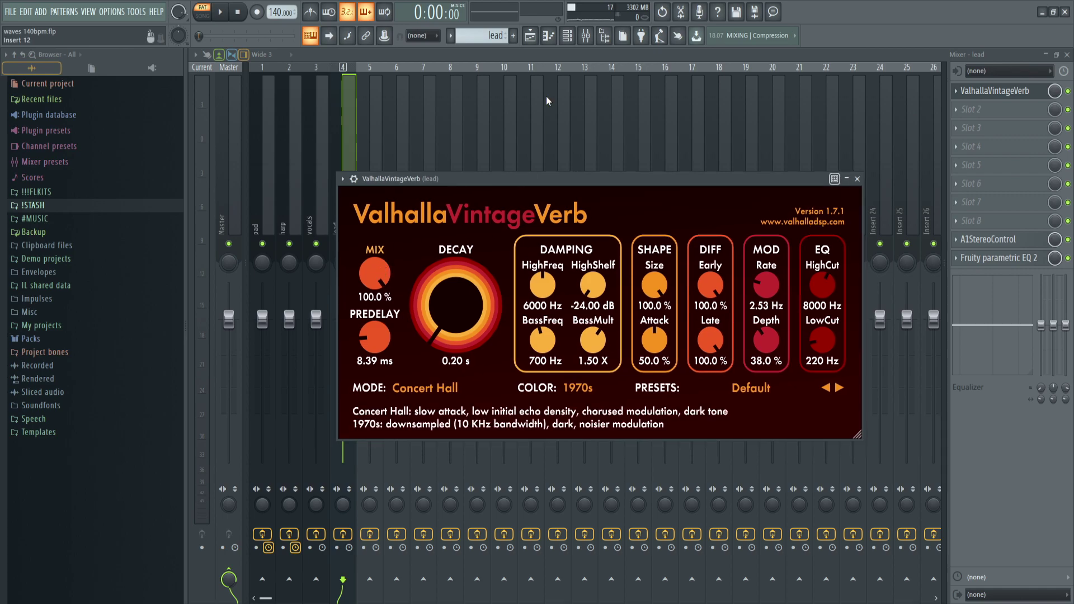
key(F7)
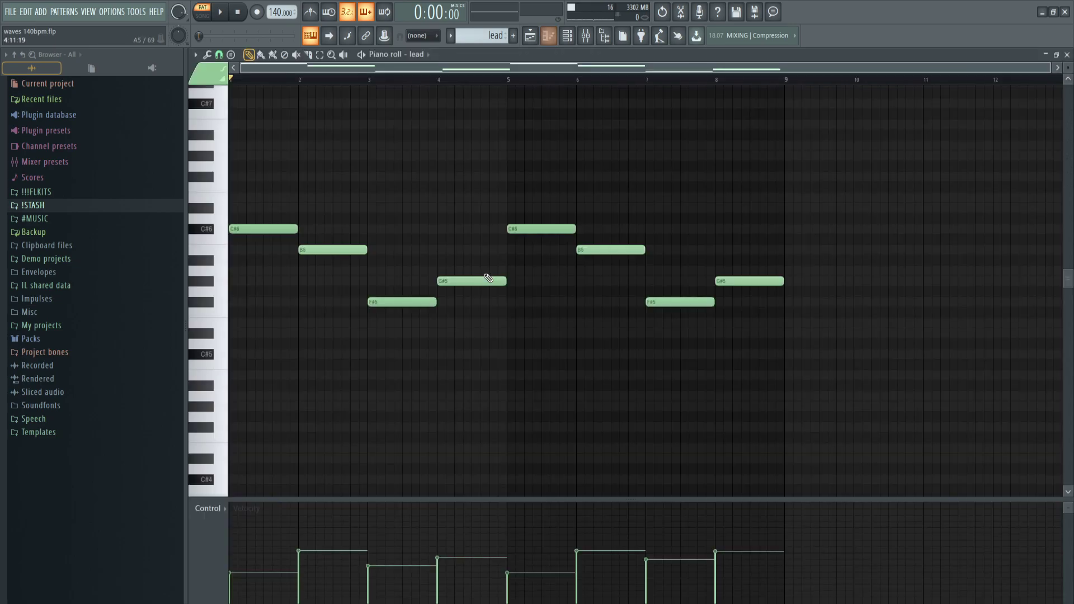
key(space)
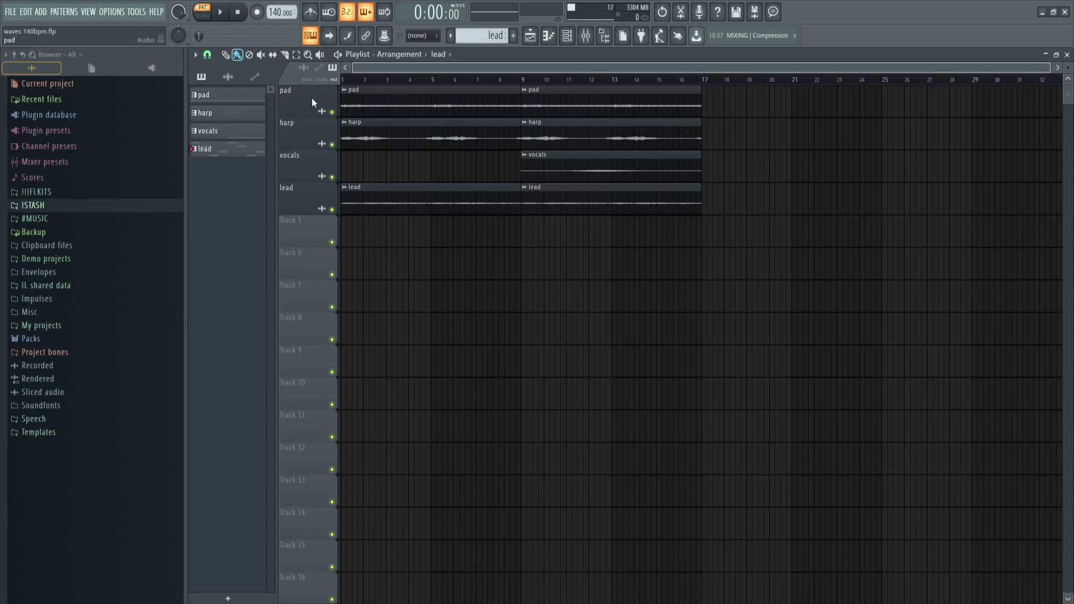
Step: Quick-render the pad, harp, vocals and lead patterns as audio clips and open pad_23.wav's settings
click(224, 96)
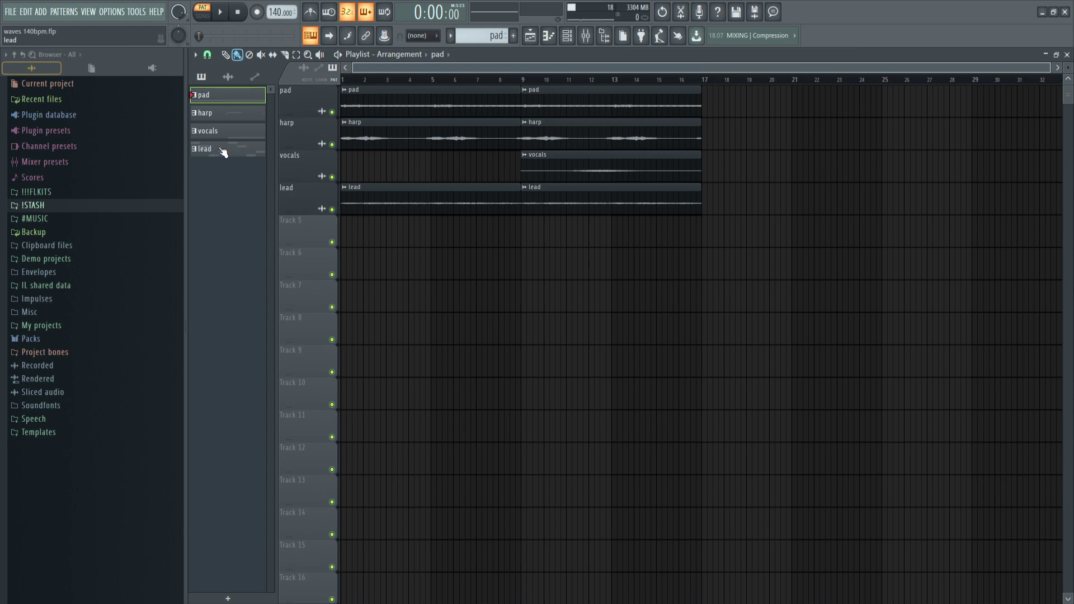
drag(218, 152, 218, 101)
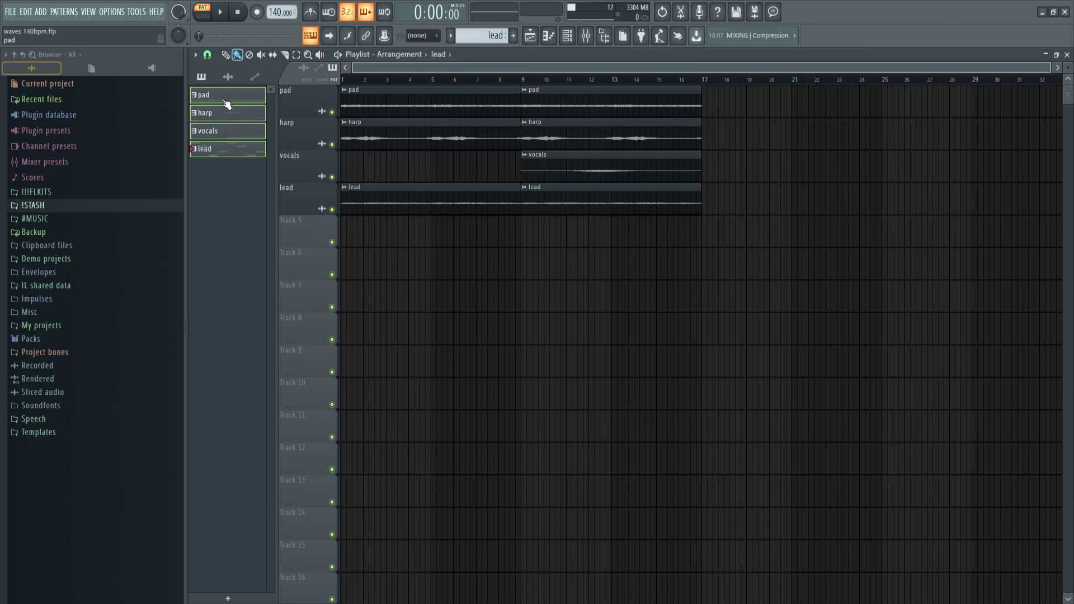
right_click(218, 150)
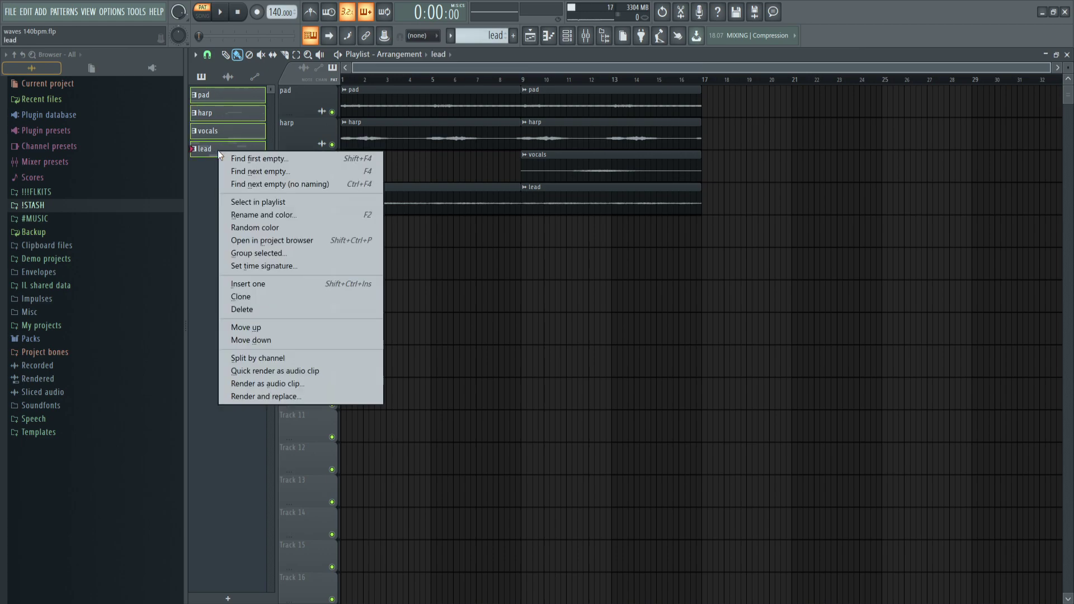
click(307, 371)
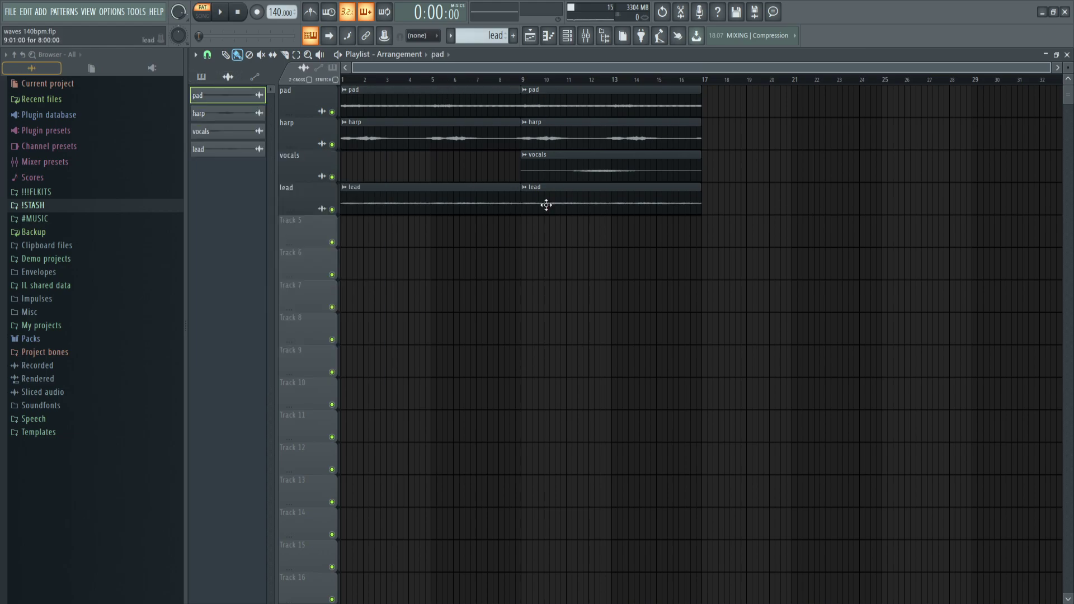
double_click(362, 105)
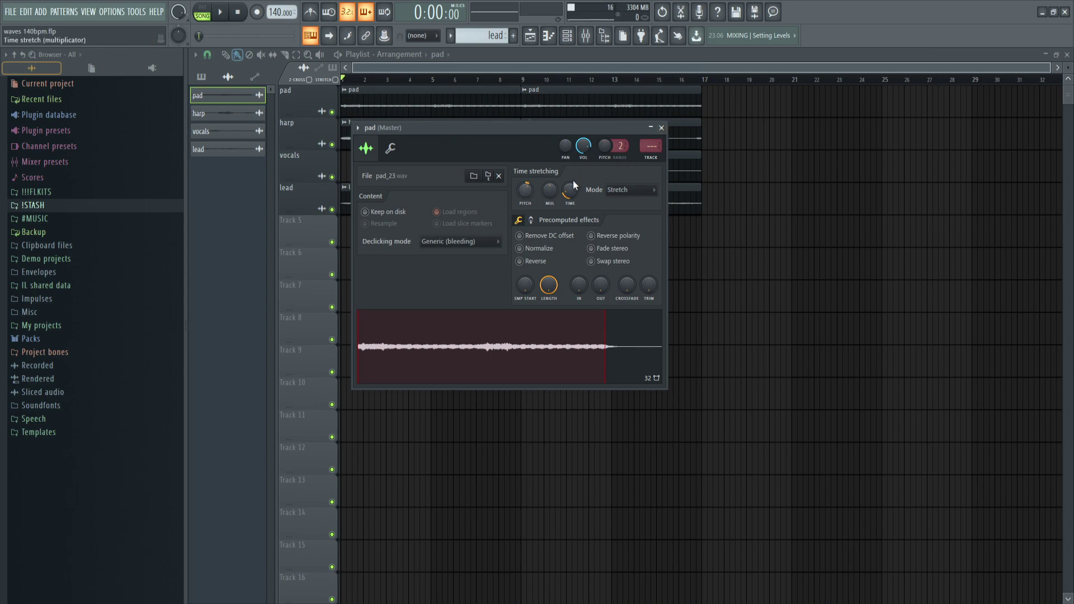
Step: Close the pad clip's settings window to return to the Playlist
key(Escape)
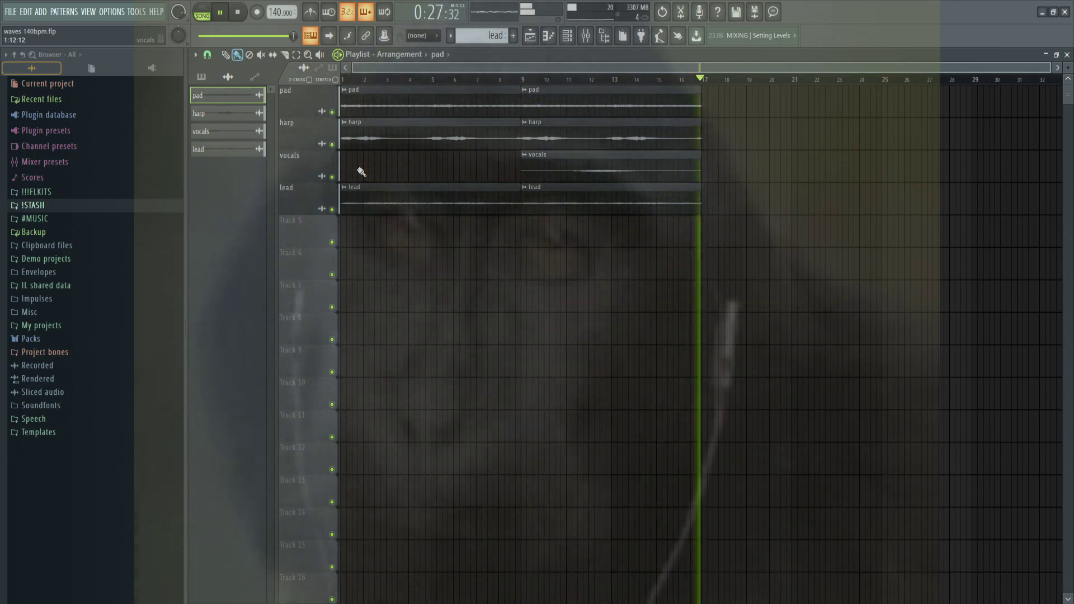
Step: Stop playback, then scroll the Patreon membership levels and expand the Gold Member tier description
key(space)
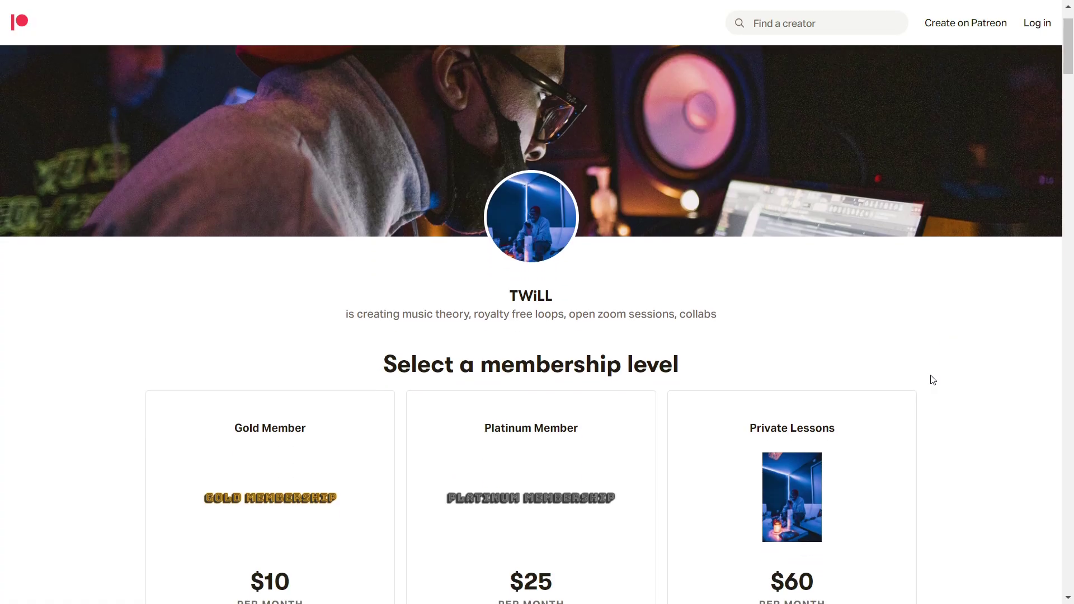
scroll(933, 380, down, 5)
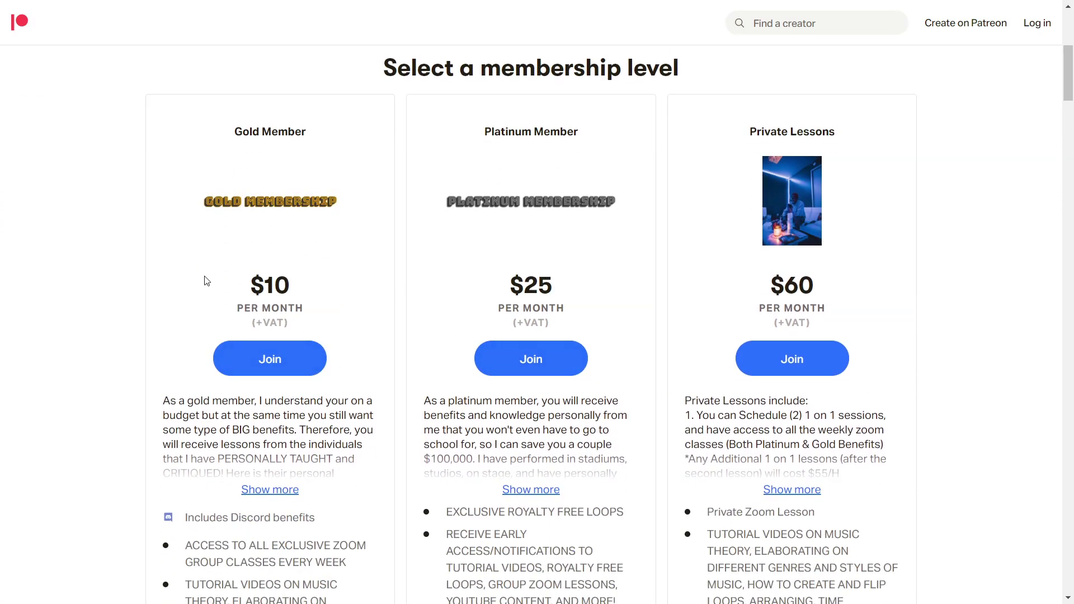
scroll(270, 259, down, 4)
click(270, 254)
scroll(270, 261, down, 5)
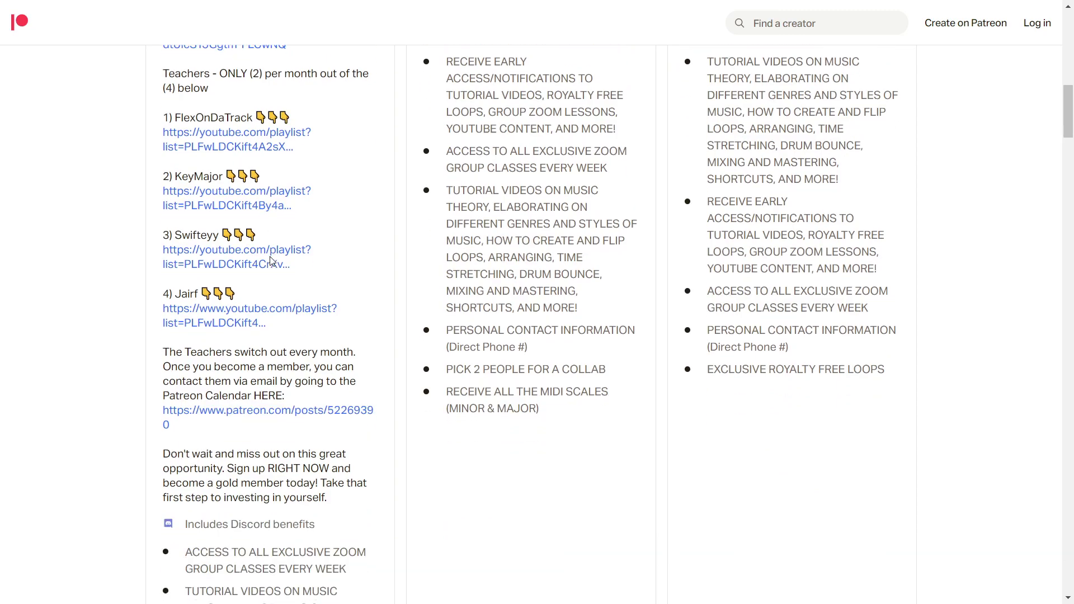
scroll(270, 262, down, 5)
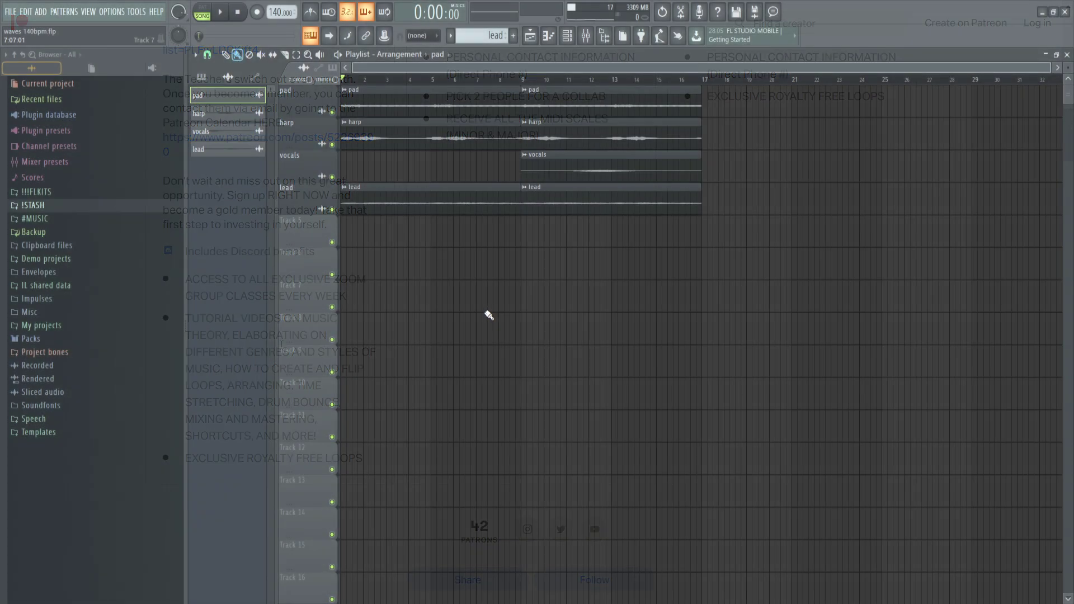